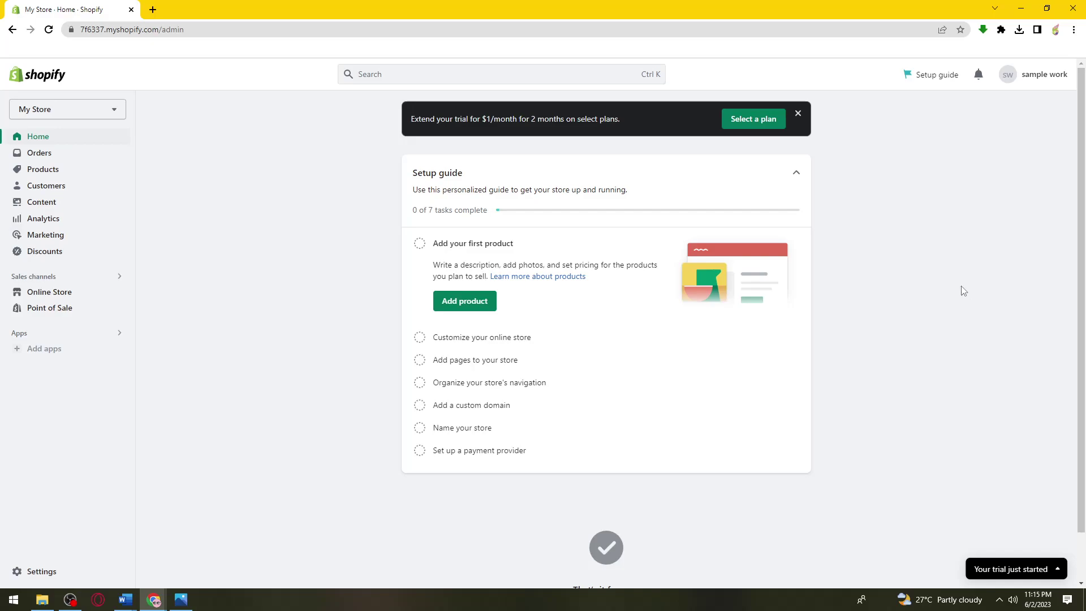
Step: Go to the store's Products section, which has no products yet
click(89, 172)
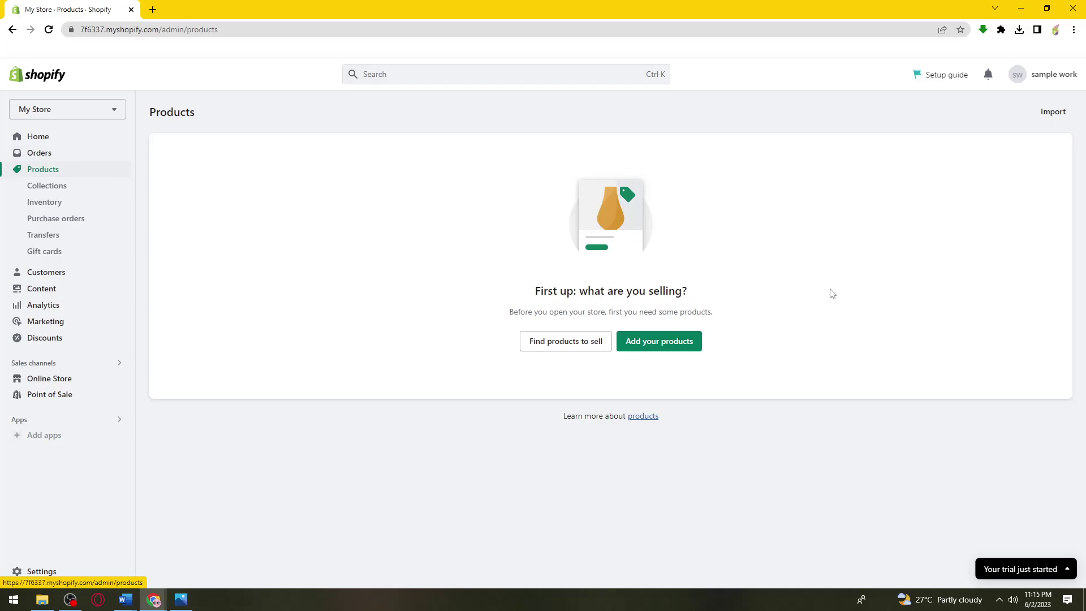
Step: Add a new product titled 'asd' and save it
click(697, 343)
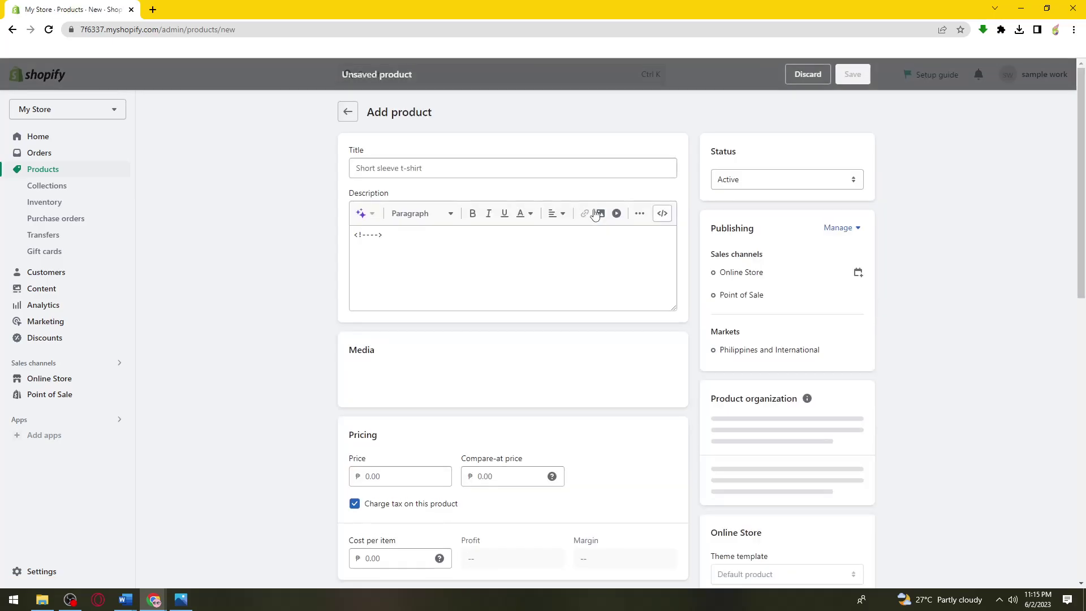
click(482, 173)
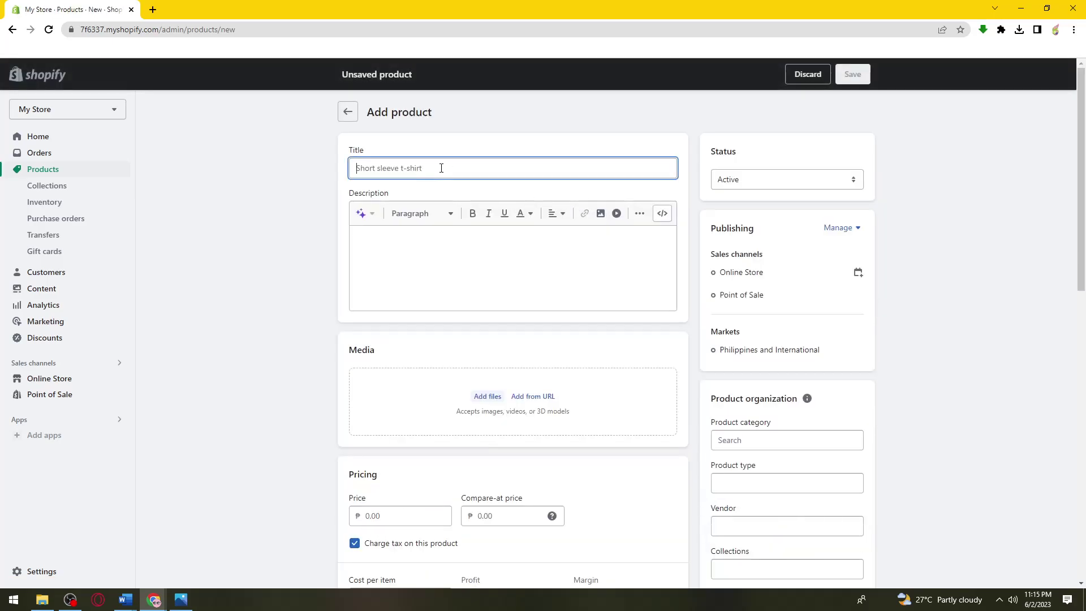
text(asd)
click(397, 275)
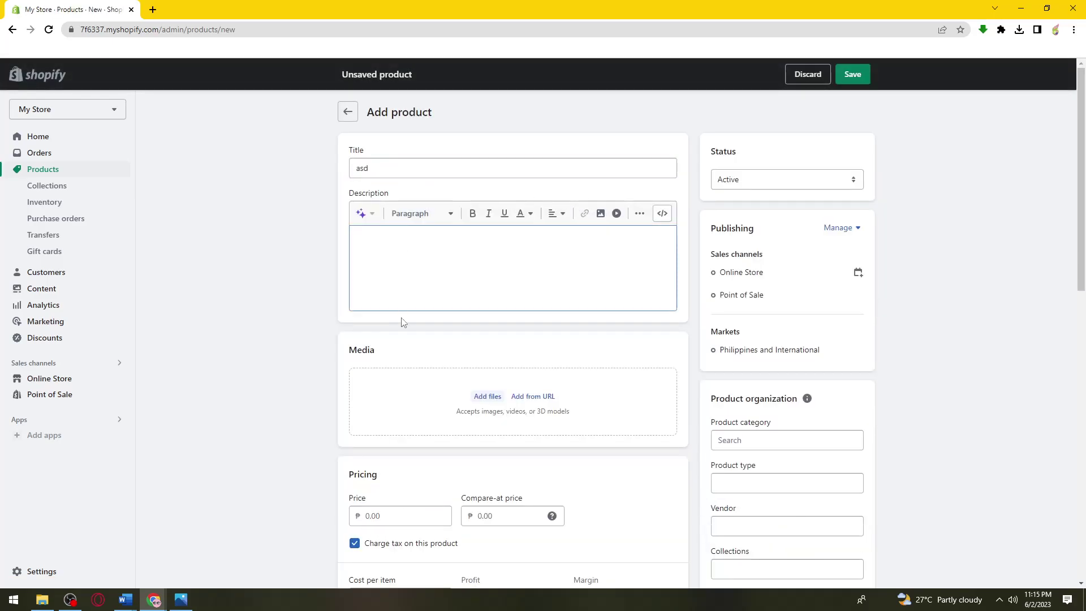
scroll(427, 400, down, 11)
scroll(838, 444, down, 1)
click(855, 564)
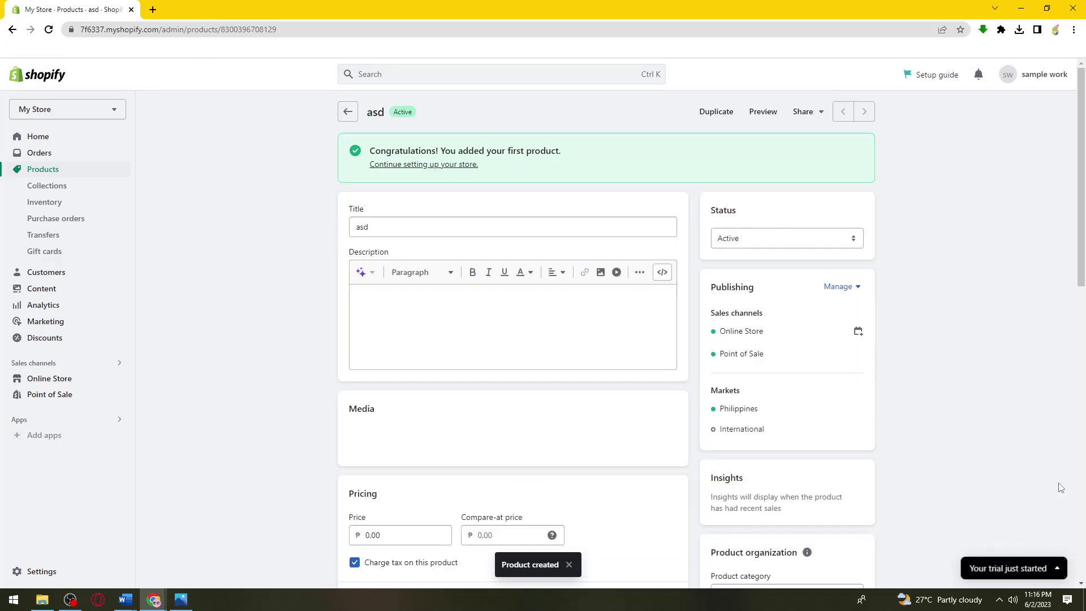
click(1058, 479)
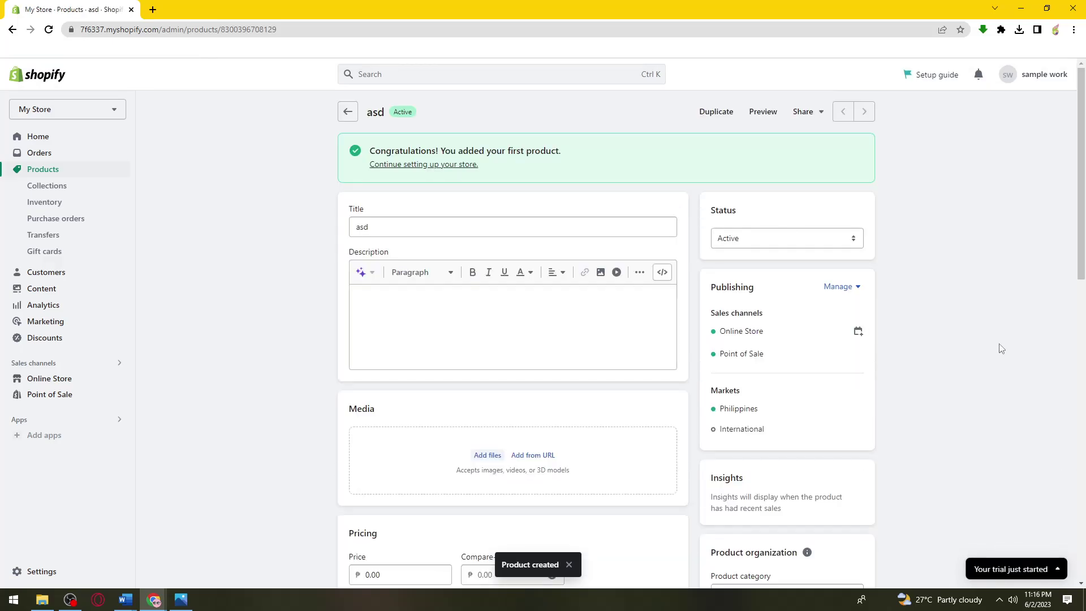
click(347, 112)
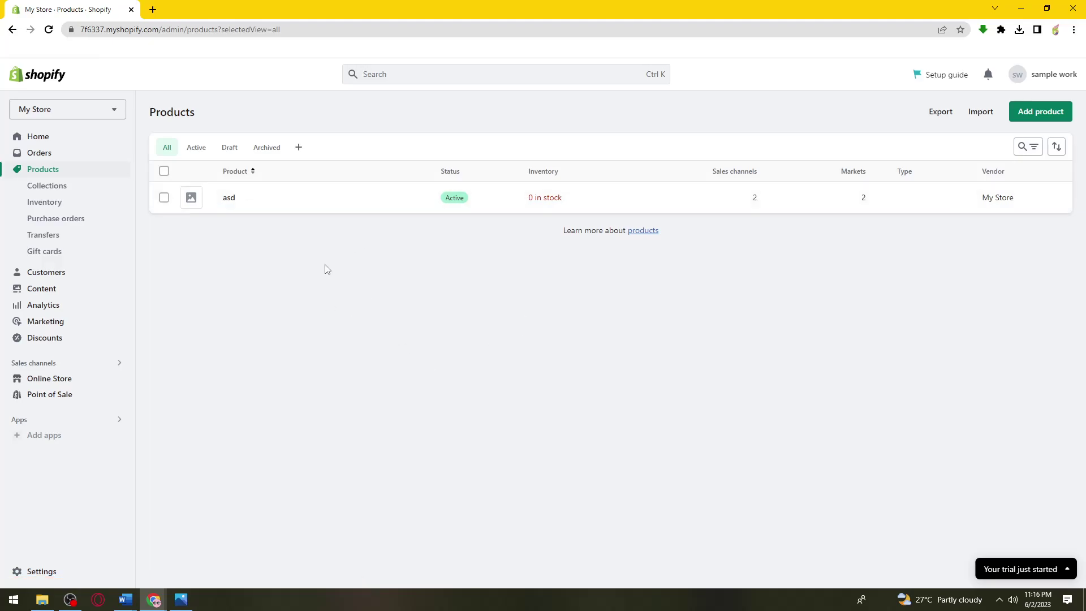
click(398, 192)
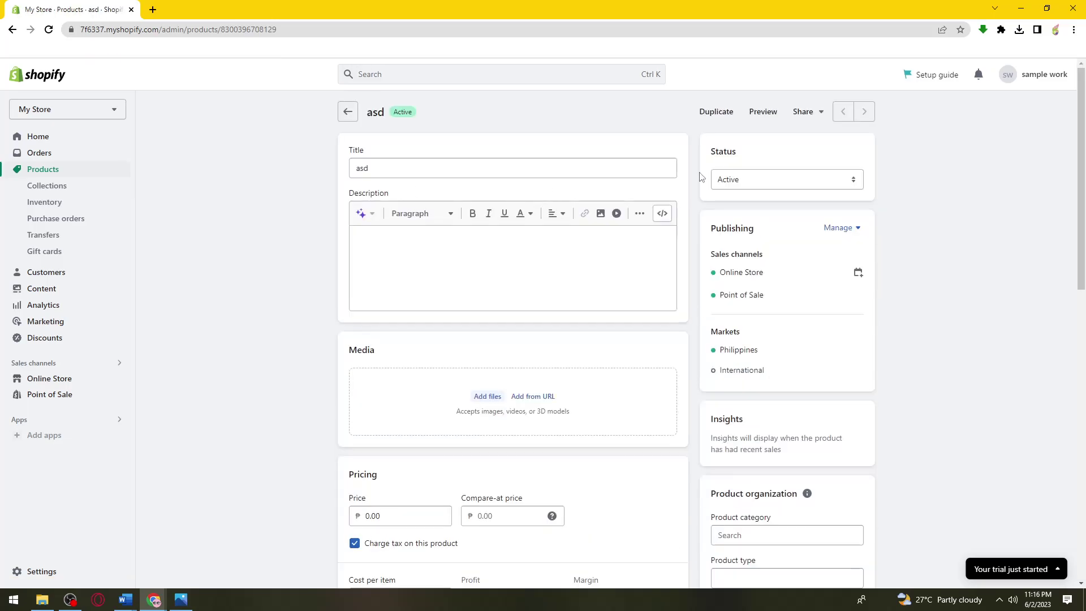
drag(717, 151, 912, 158)
click(902, 155)
click(842, 184)
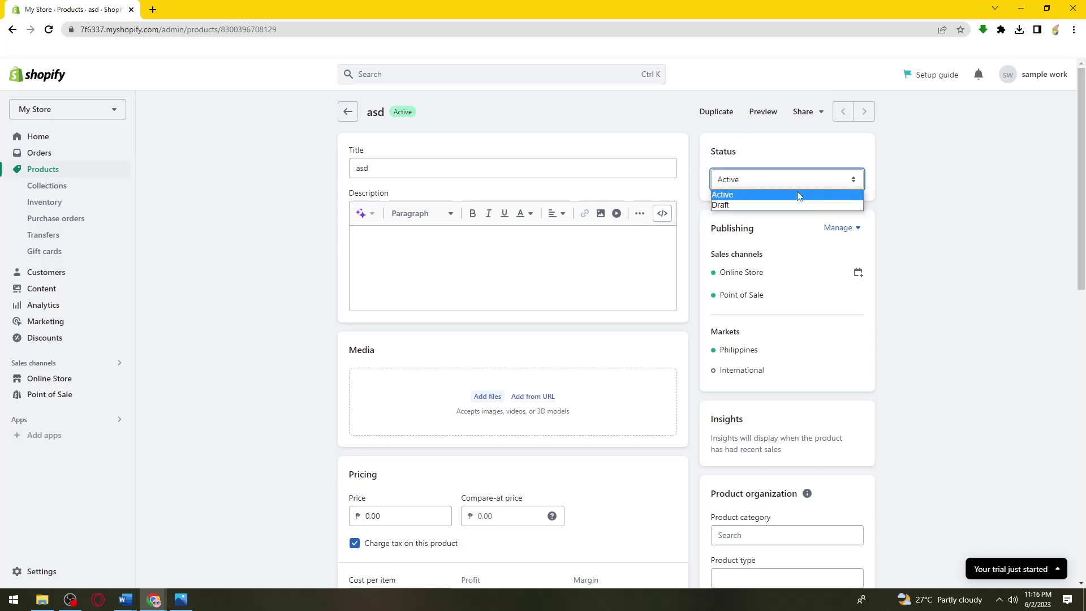
click(748, 197)
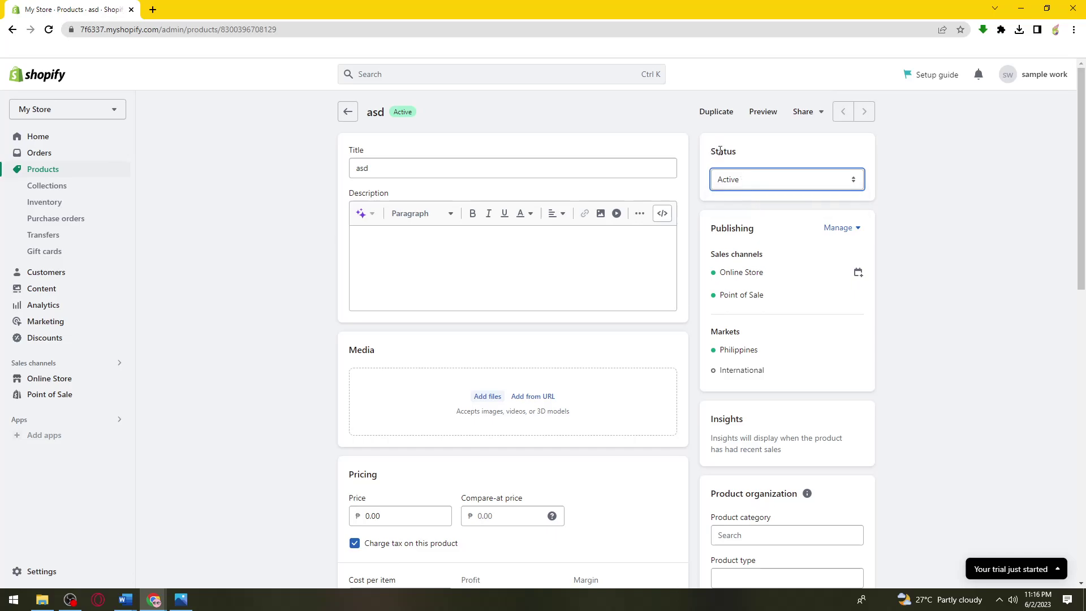
click(744, 152)
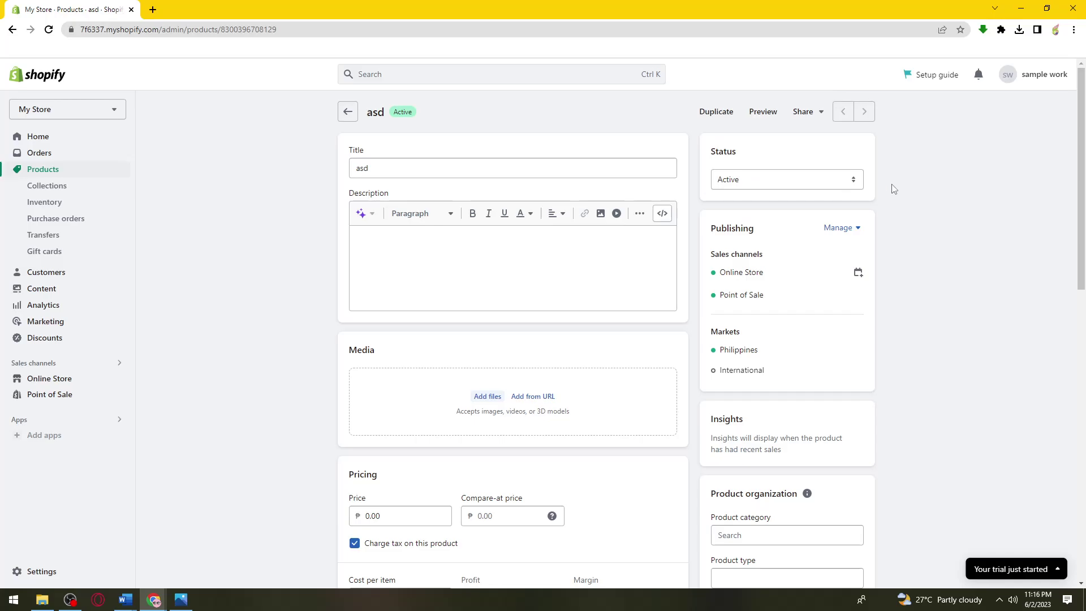
scroll(907, 283, down, 6)
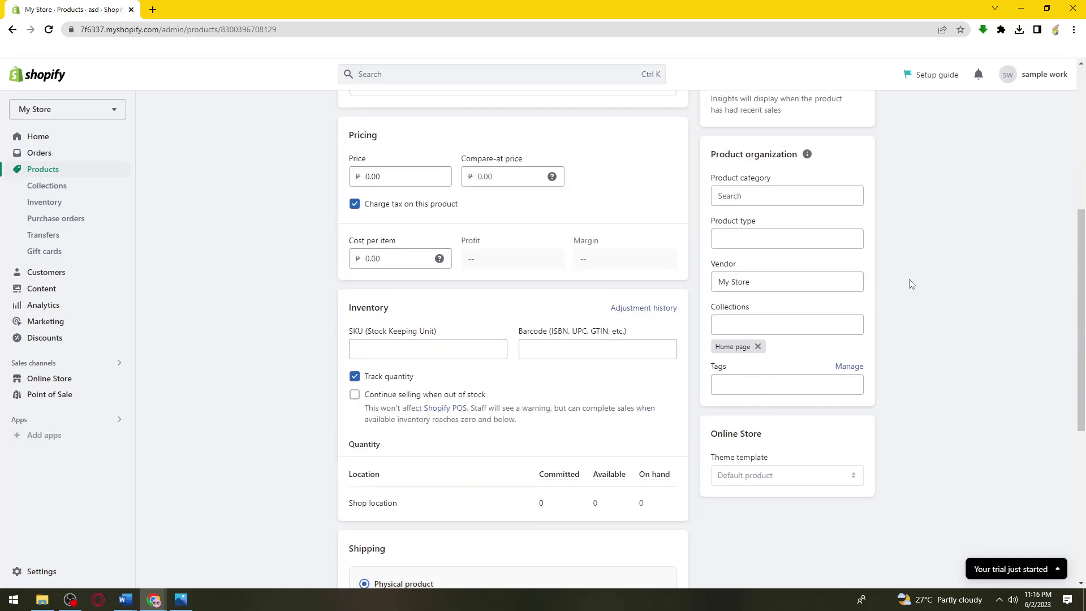
scroll(913, 282, down, 6)
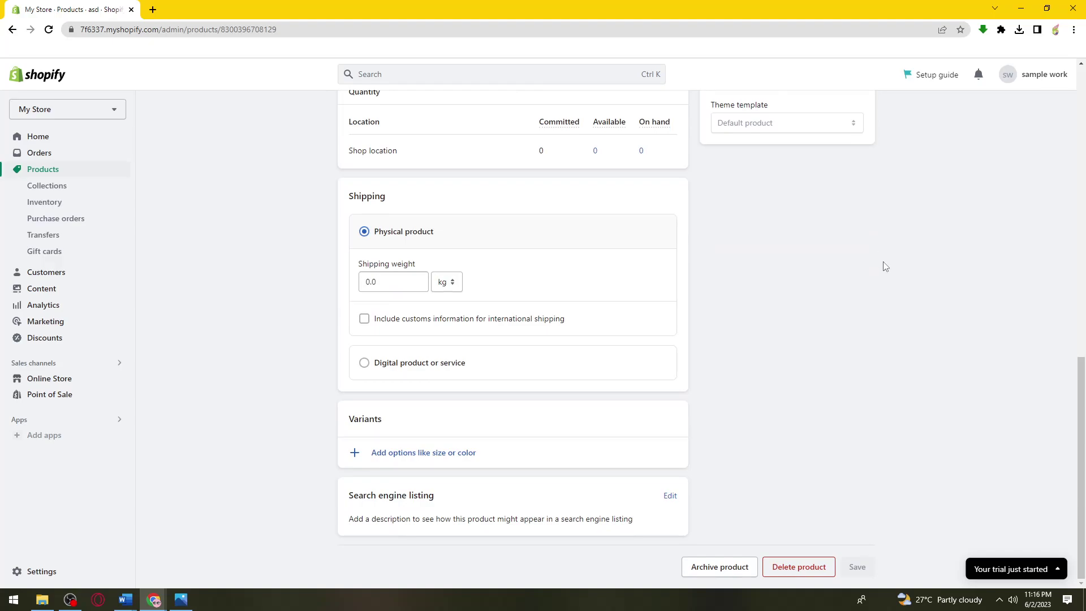
scroll(889, 272, up, 4)
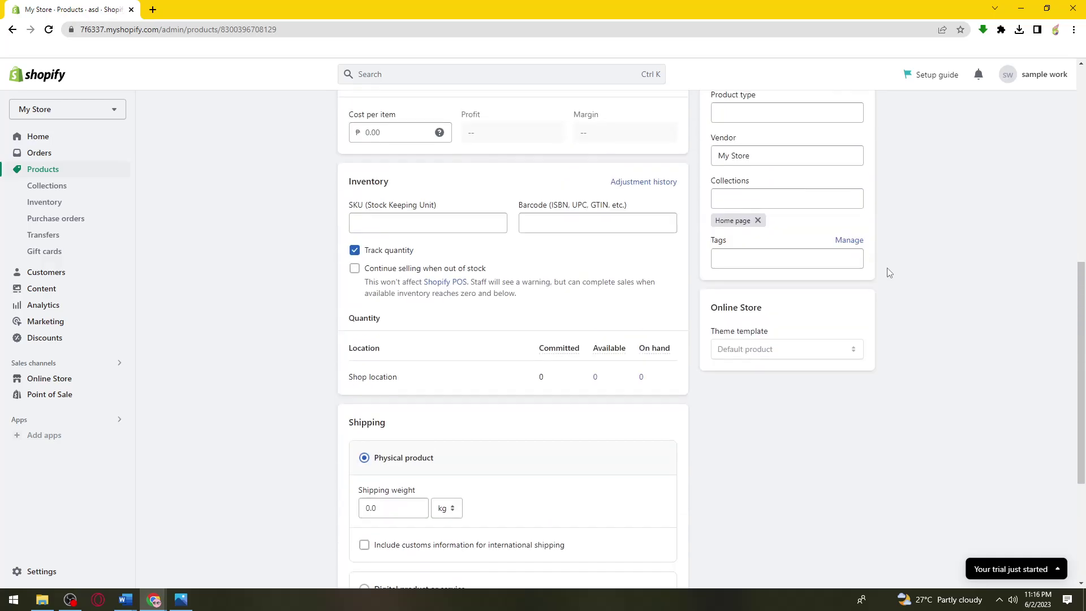
scroll(889, 272, up, 7)
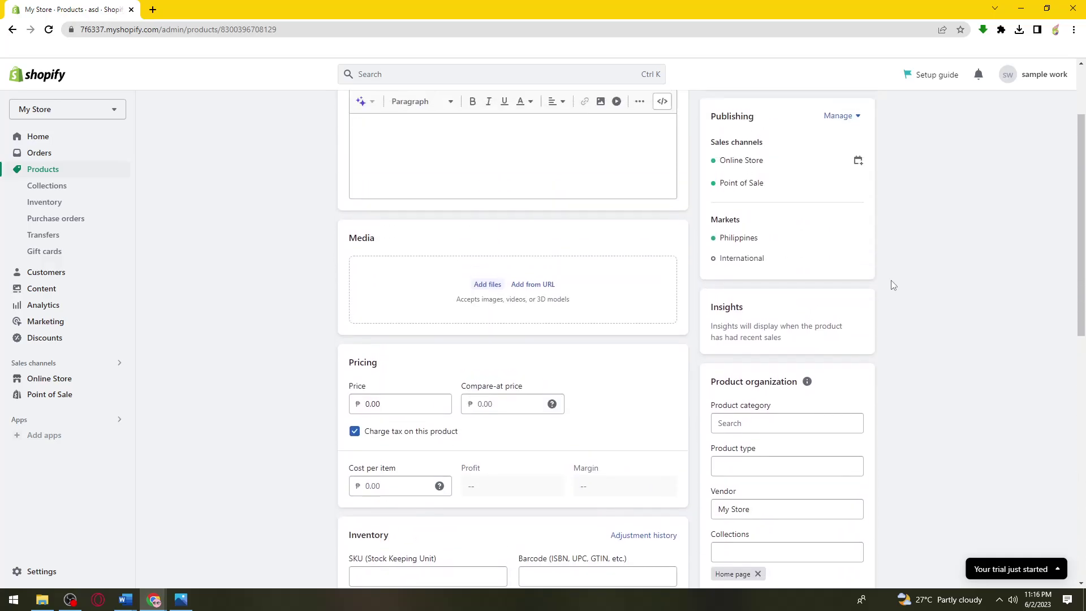
scroll(890, 284, up, 2)
scroll(889, 271, down, 4)
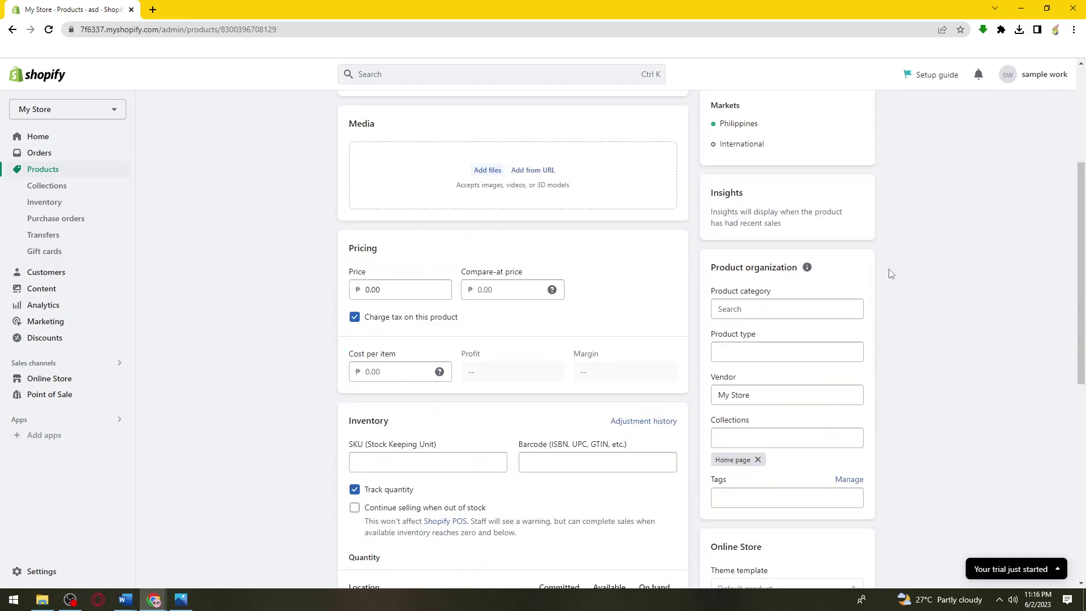
scroll(889, 261, down, 6)
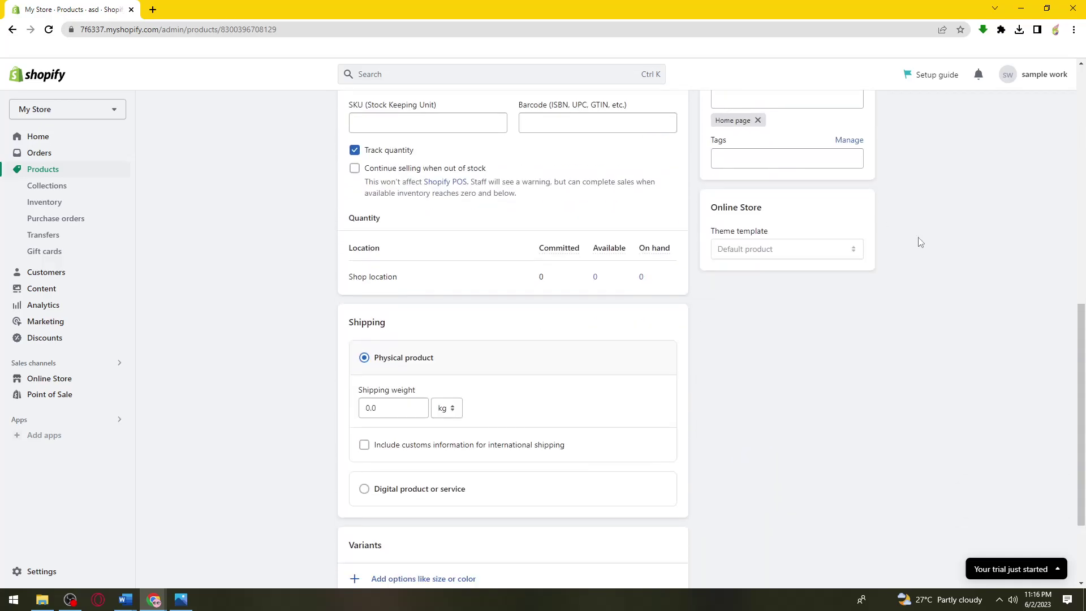
scroll(763, 326, up, 2)
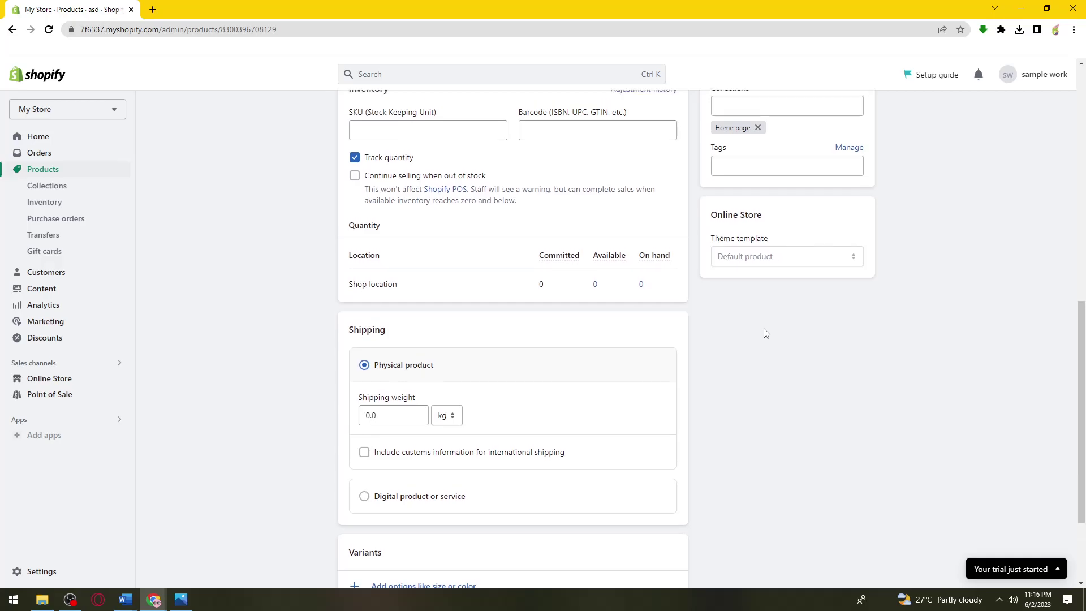
scroll(764, 332, up, 7)
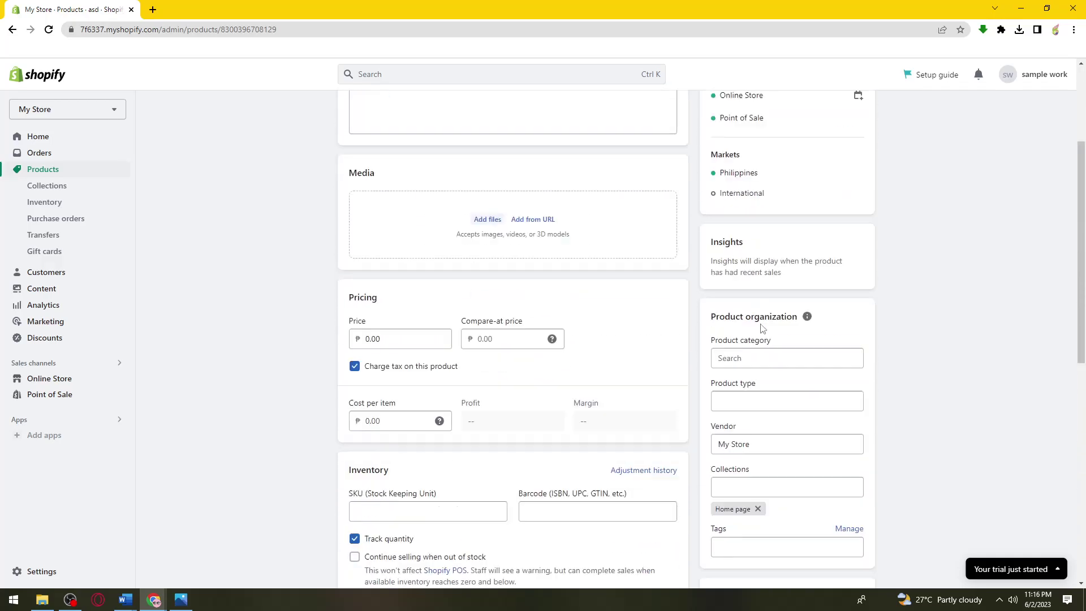
scroll(762, 328, down, 10)
scroll(762, 328, up, 3)
scroll(762, 328, down, 3)
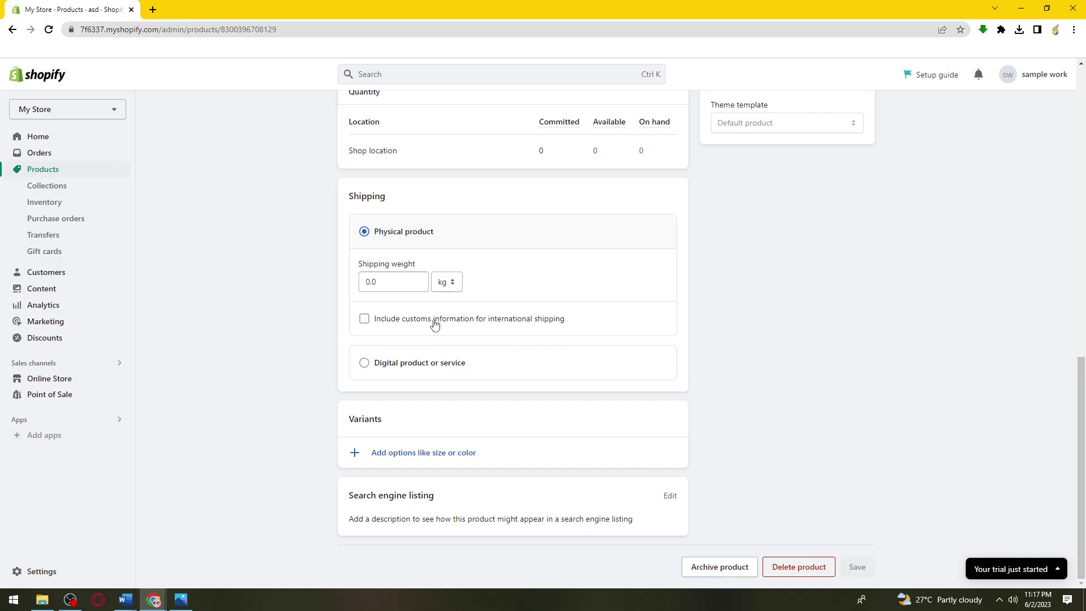
scroll(645, 339, up, 5)
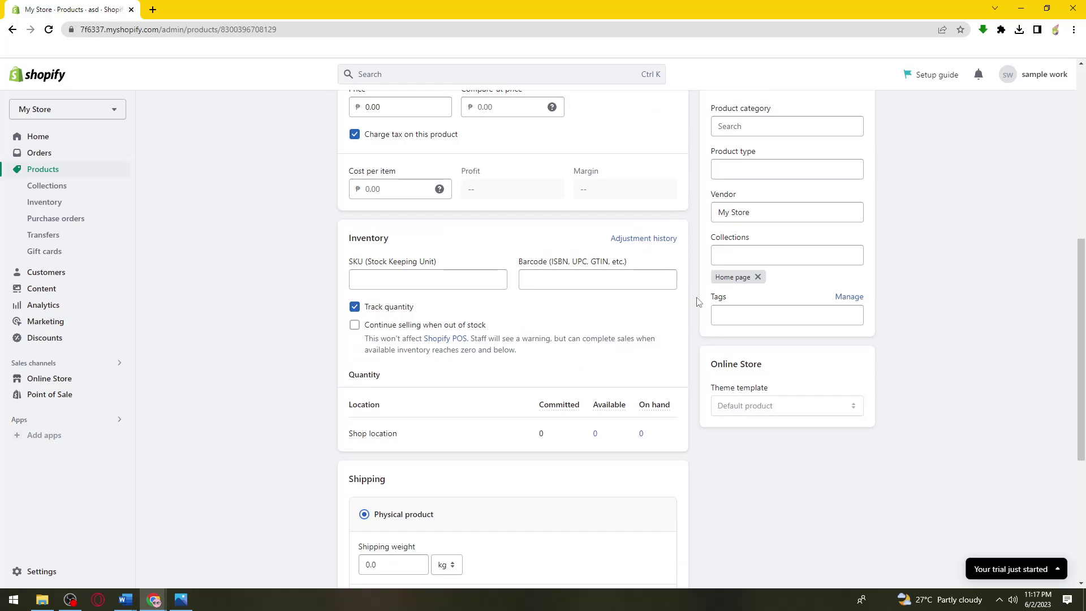
scroll(694, 305, up, 3)
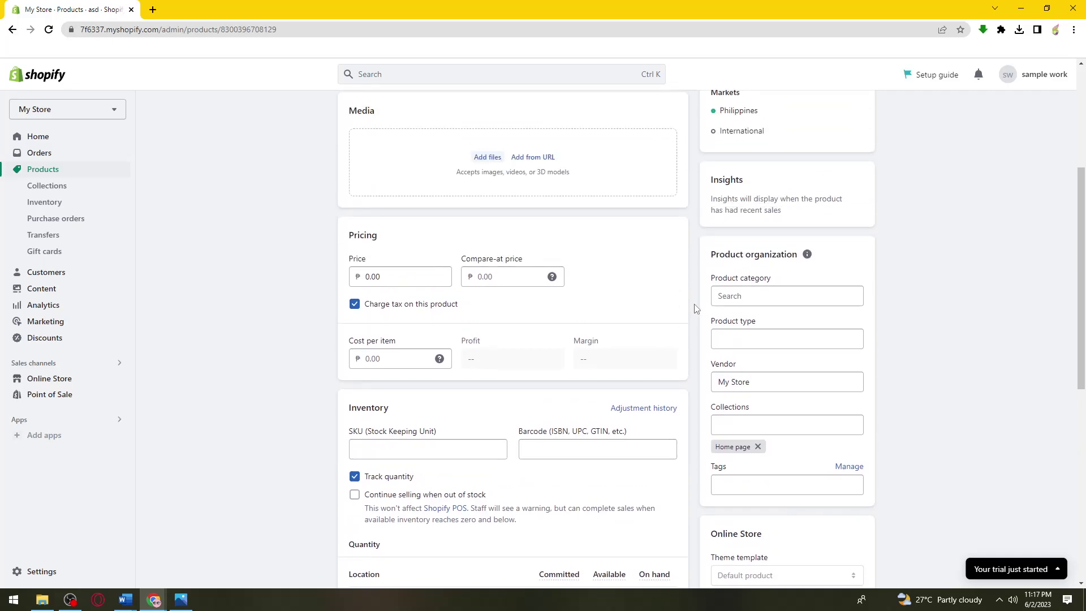
scroll(789, 263, up, 2)
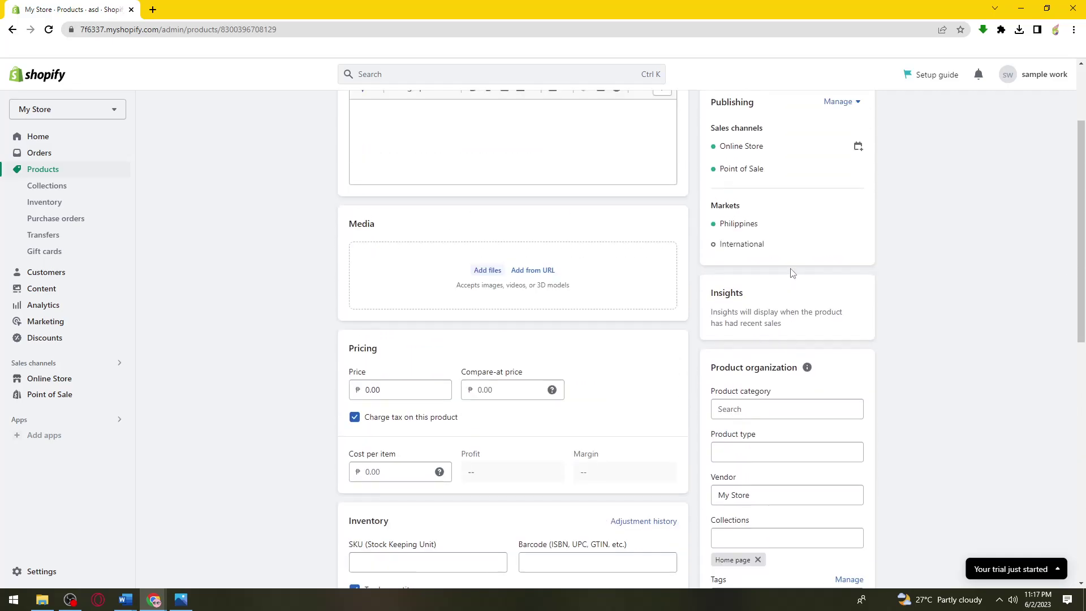
click(718, 406)
click(936, 367)
scroll(827, 298, down, 3)
click(821, 282)
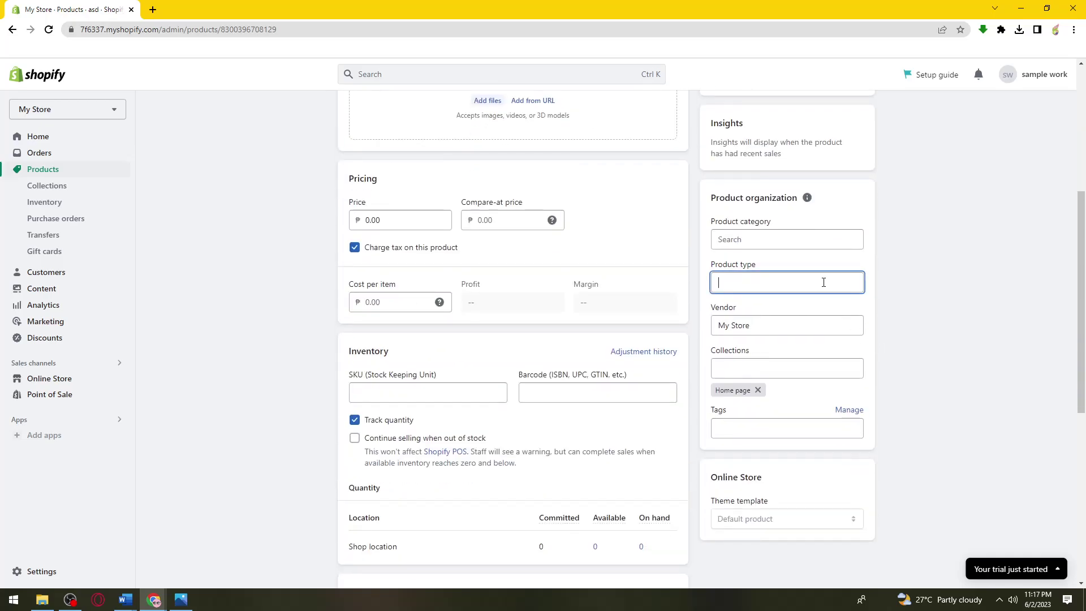
click(834, 326)
click(907, 311)
click(799, 368)
click(904, 309)
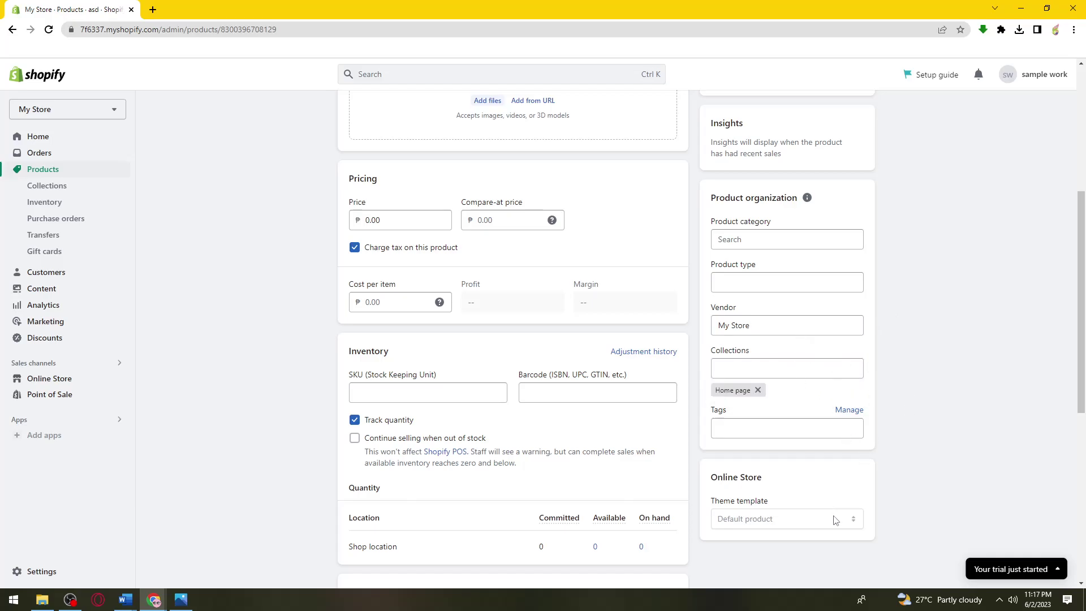
scroll(854, 487, down, 1)
scroll(868, 456, up, 5)
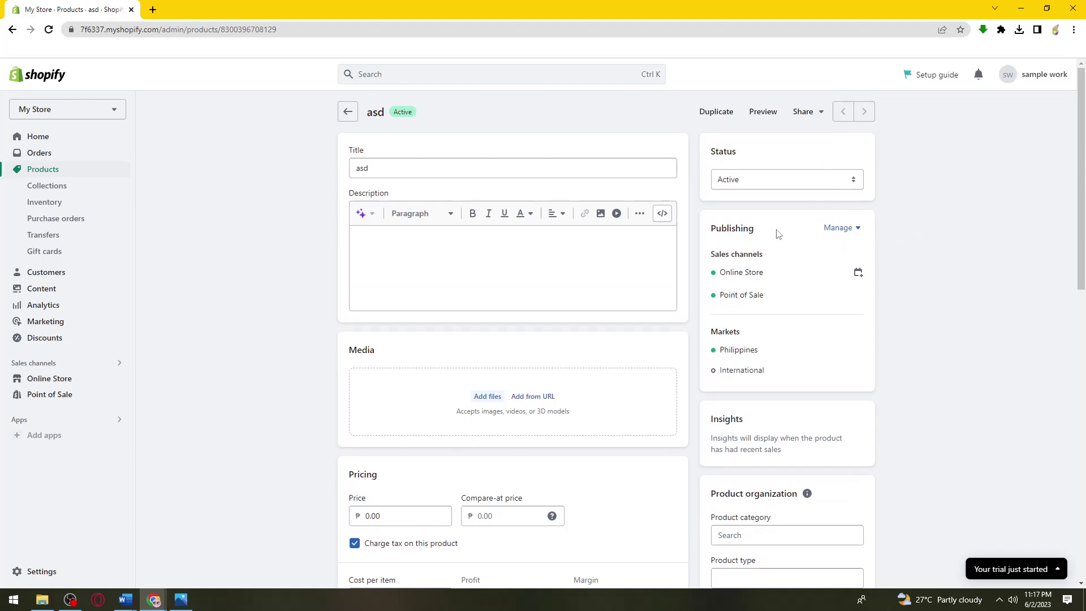
middle_click(839, 228)
right_click(836, 225)
click(982, 179)
click(849, 226)
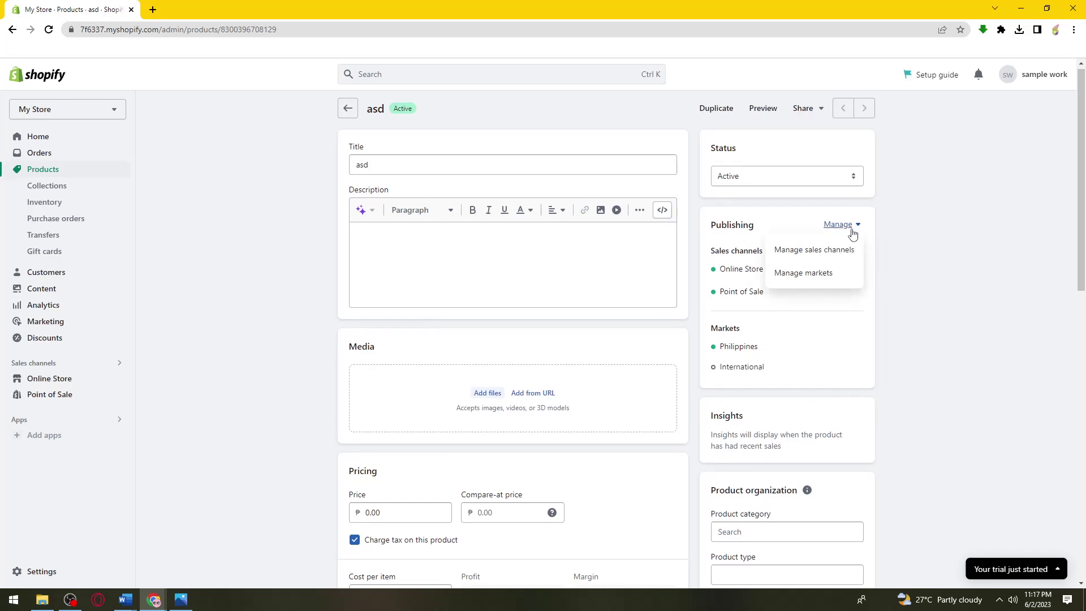
click(911, 234)
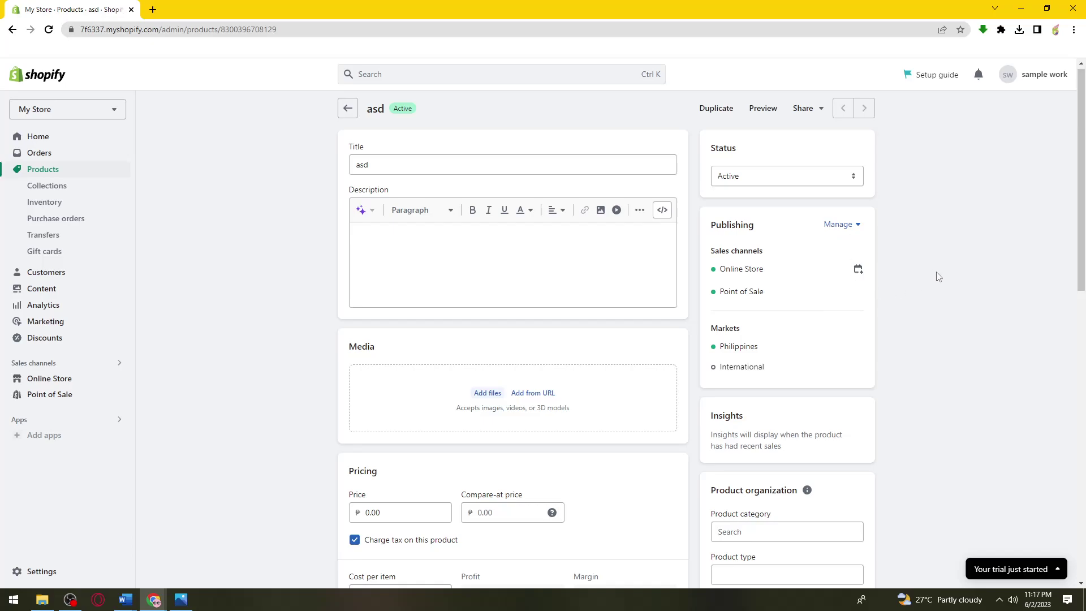
scroll(939, 275, down, 1)
scroll(956, 262, down, 2)
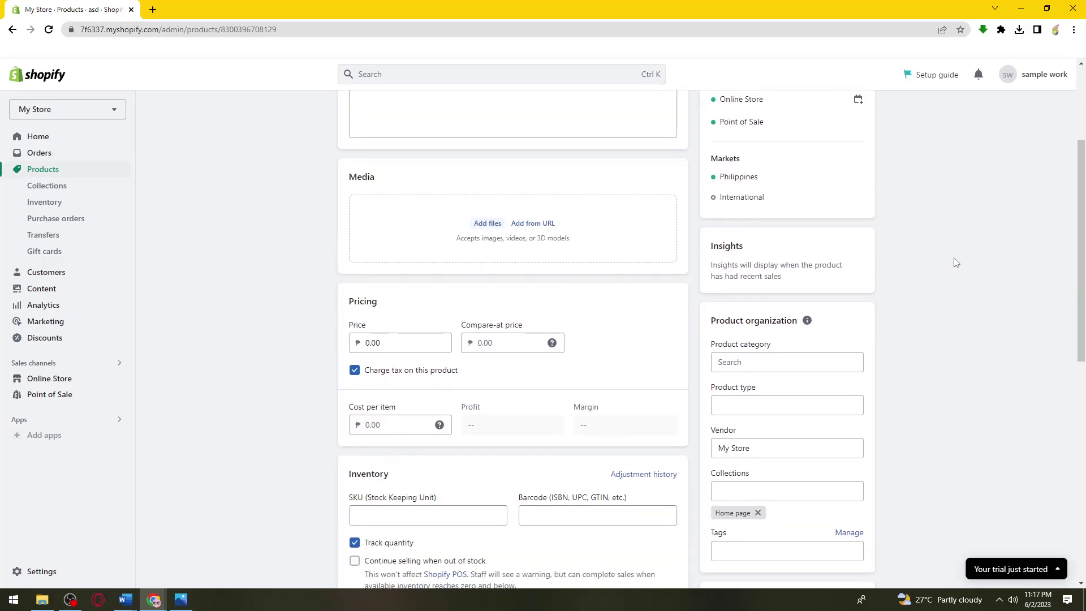
scroll(933, 305, down, 4)
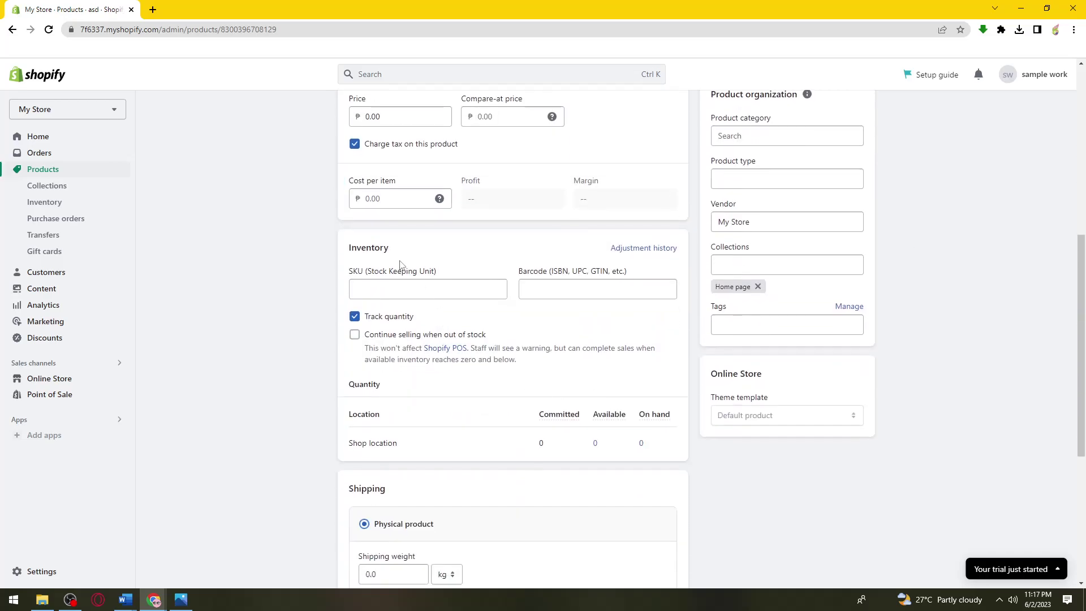
drag(398, 250, 346, 243)
click(330, 249)
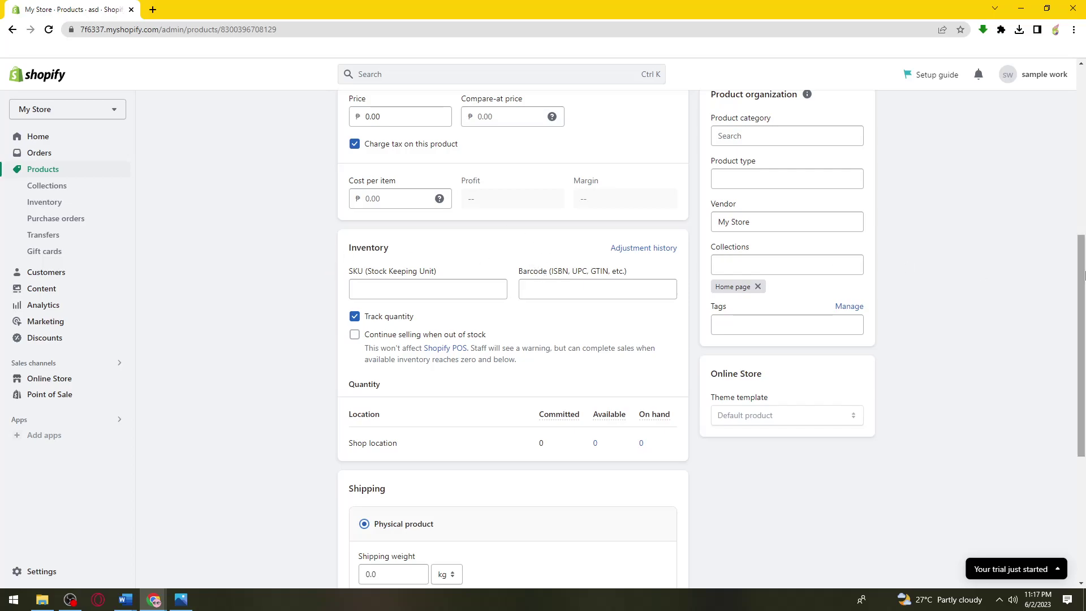
scroll(993, 263, down, 1)
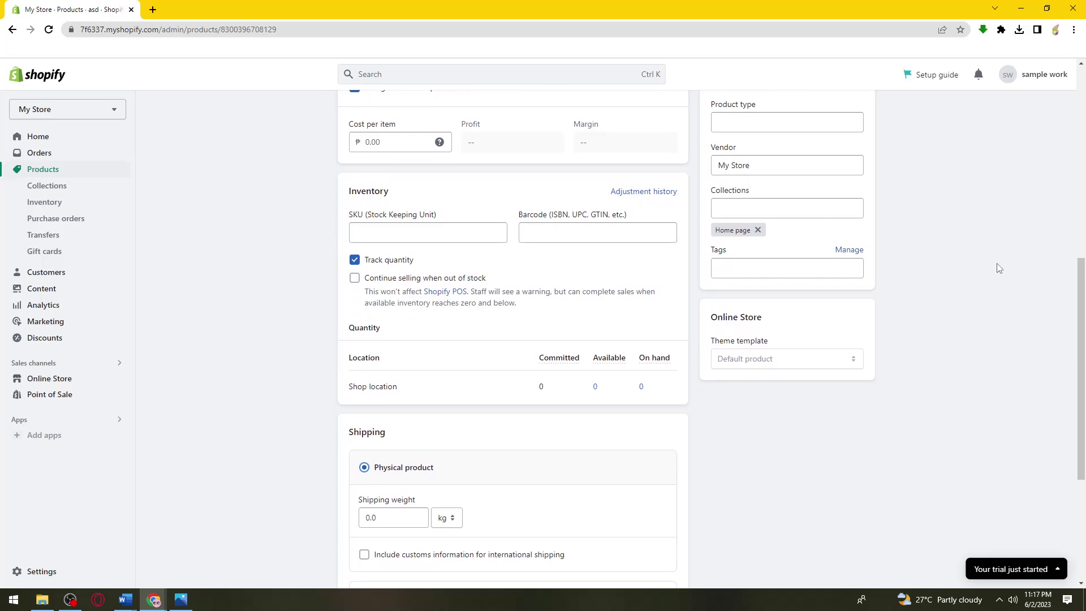
scroll(1000, 277, up, 2)
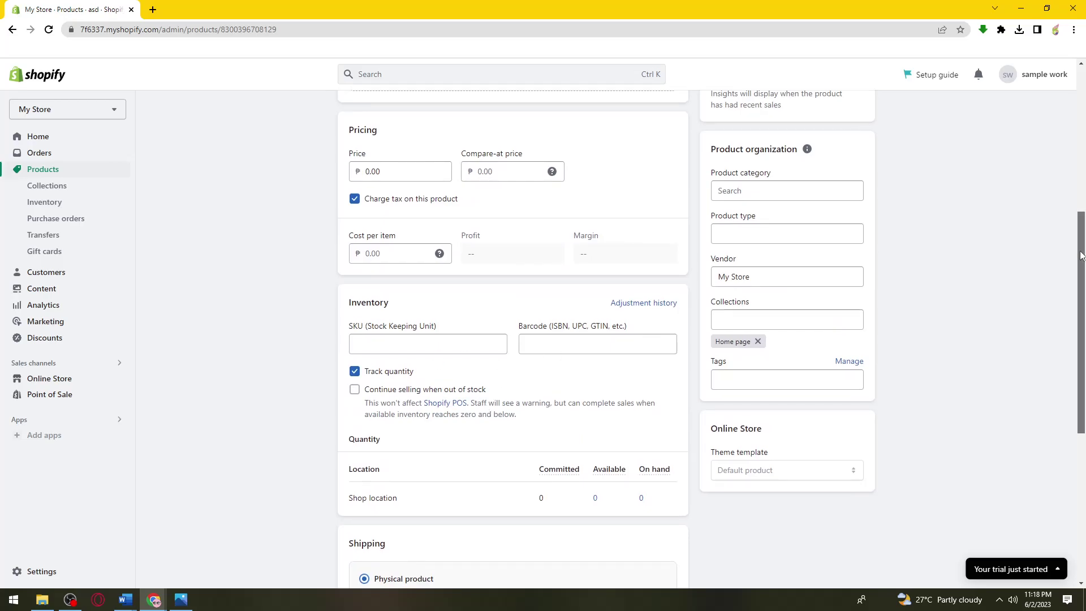
scroll(1059, 308, down, 2)
scroll(1061, 311, down, 4)
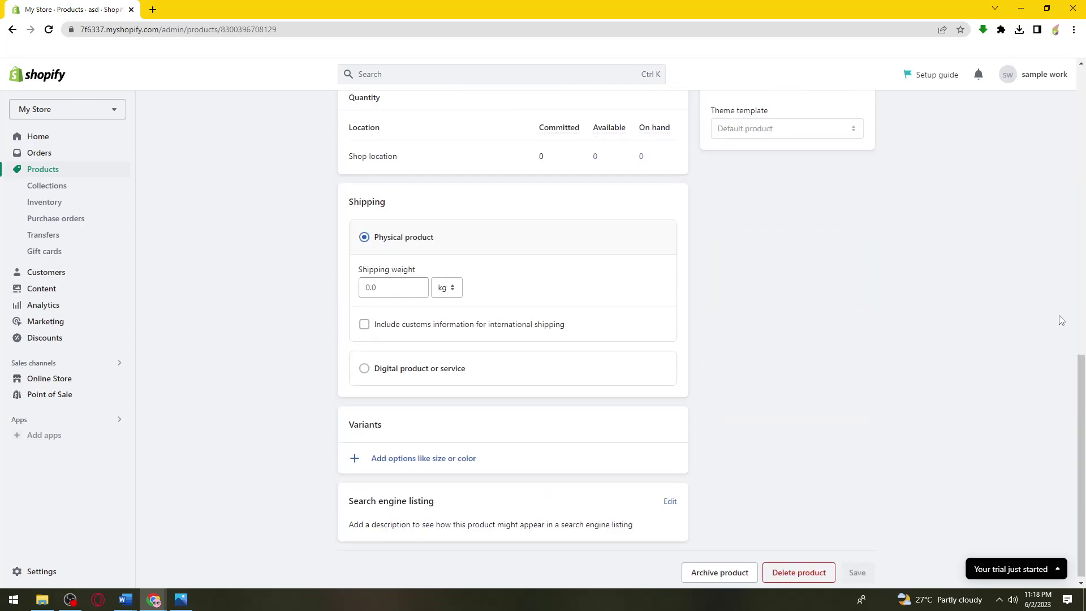
scroll(1062, 314, up, 4)
scroll(1061, 316, up, 8)
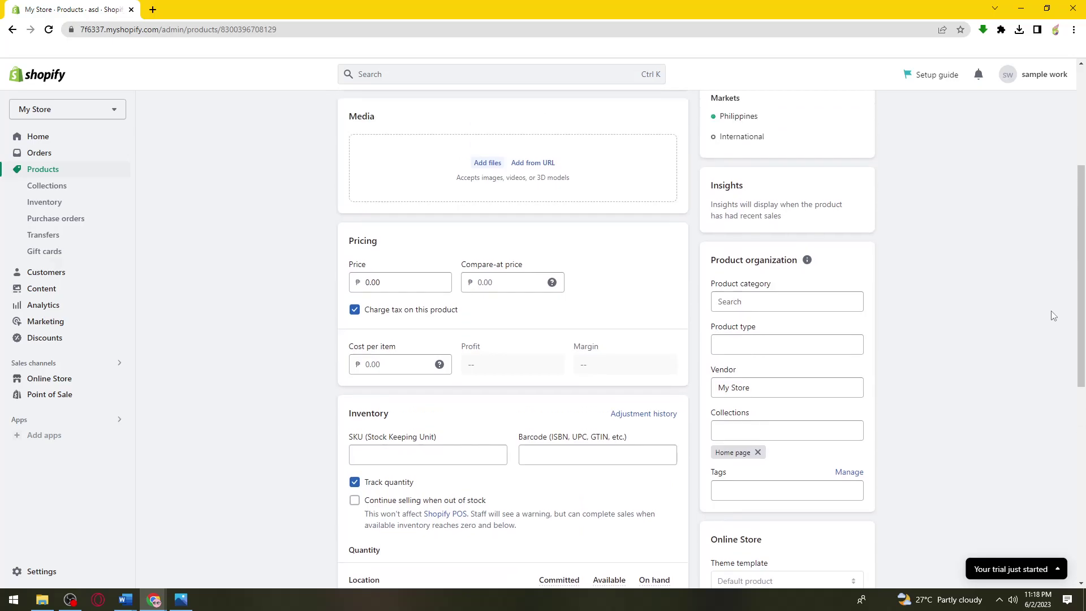
scroll(915, 234, down, 1)
scroll(927, 283, up, 1)
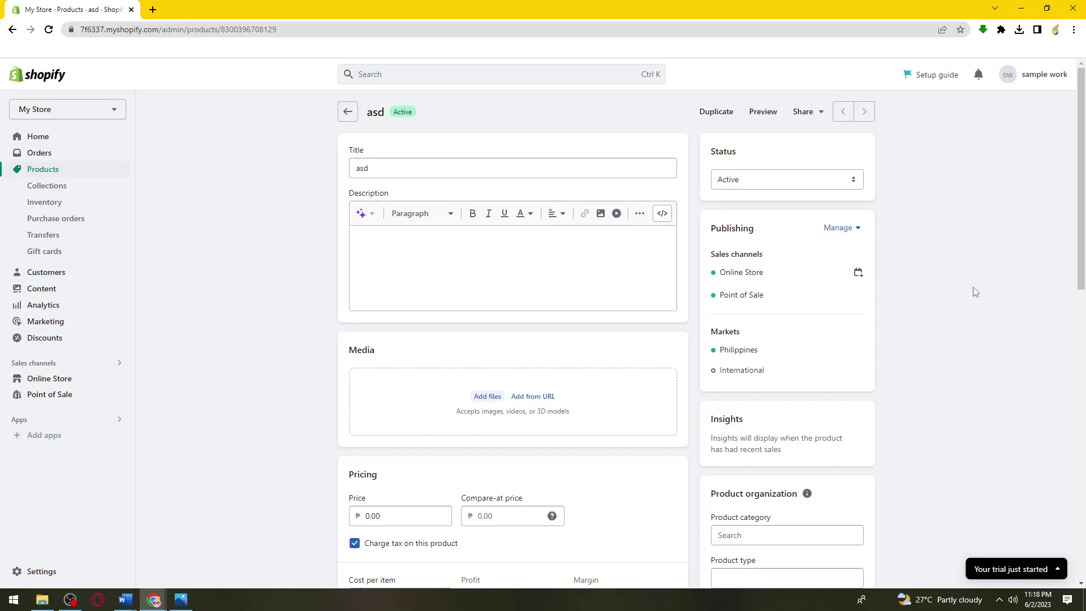
scroll(859, 336, down, 15)
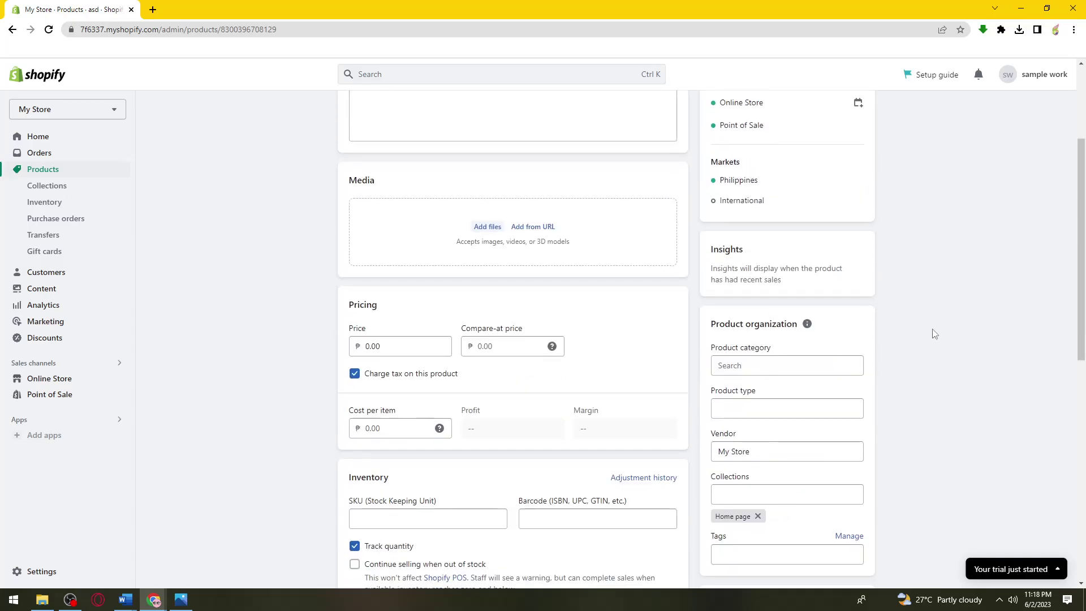
scroll(688, 317, up, 15)
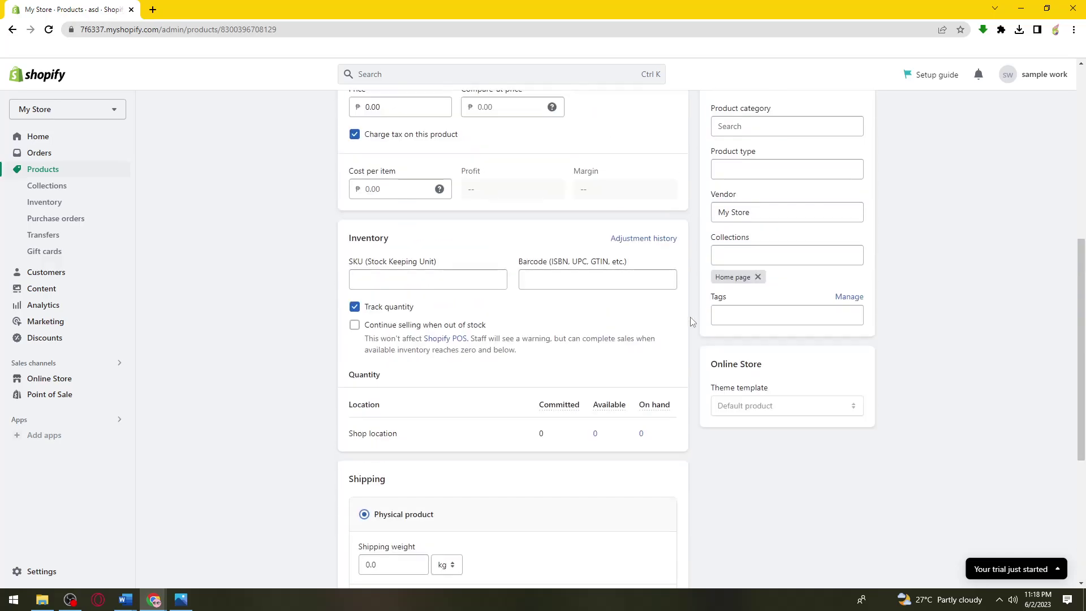
scroll(542, 206, up, 1)
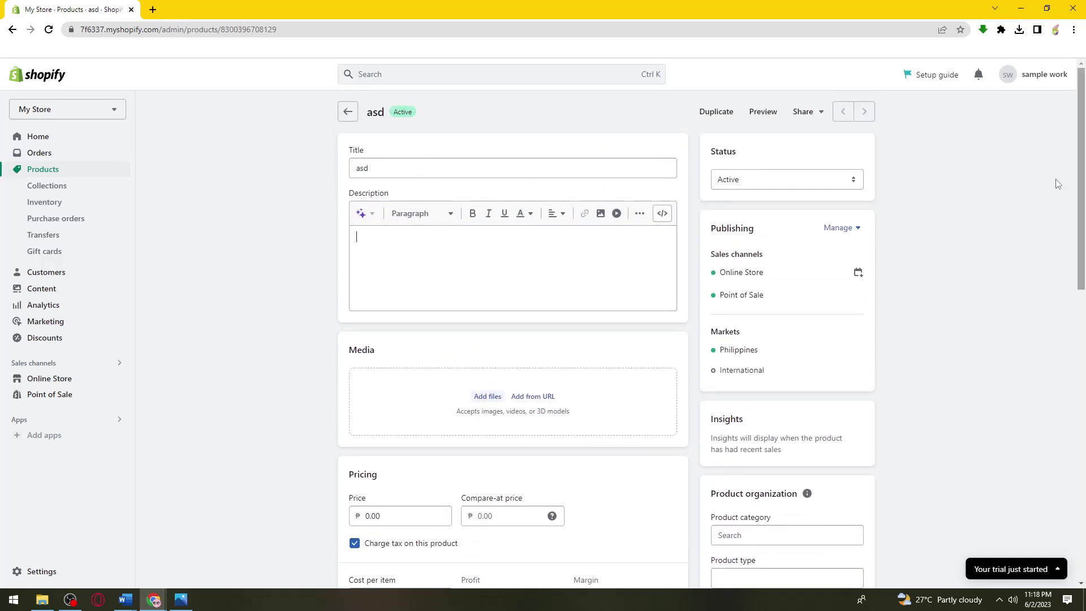
scroll(969, 232, down, 1)
scroll(968, 232, down, 15)
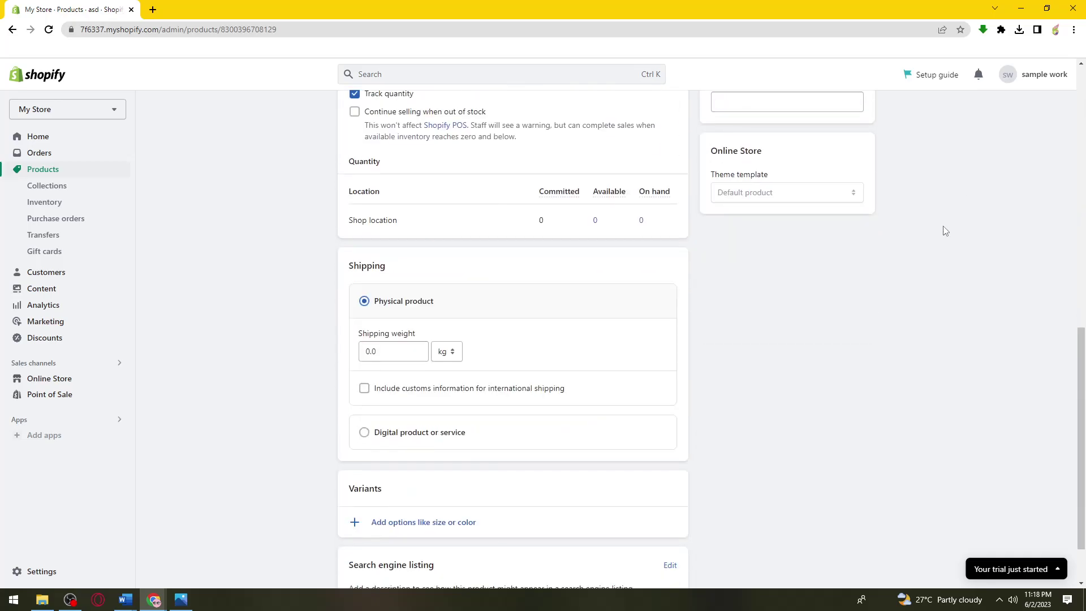